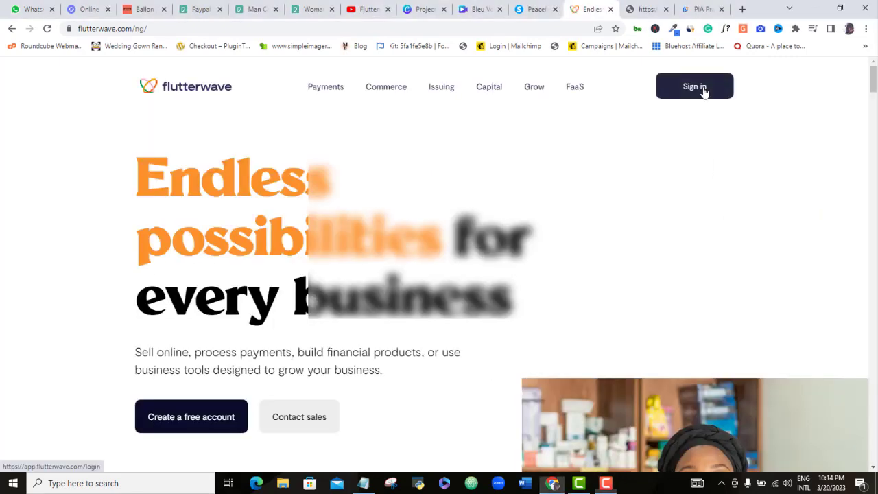
Sign in to the Flutterwave account using the saved email and account password
left_click(703, 90)
left_click(149, 249)
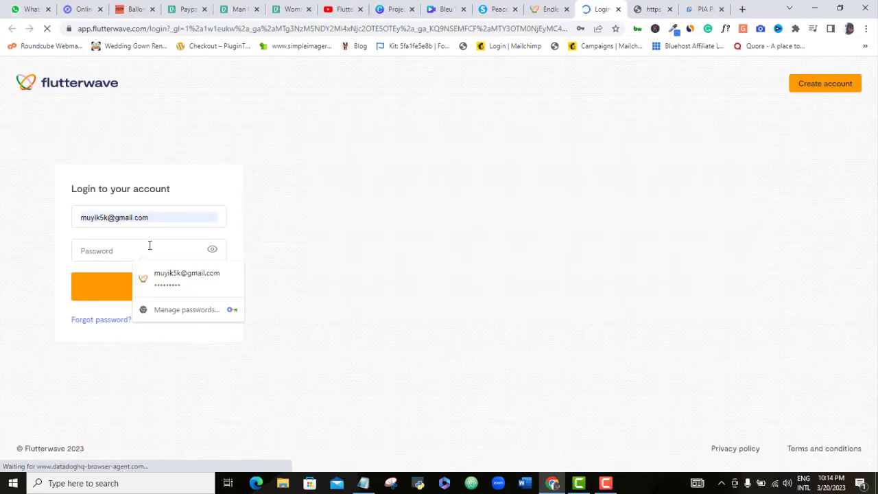
left_click(172, 277)
left_click(169, 295)
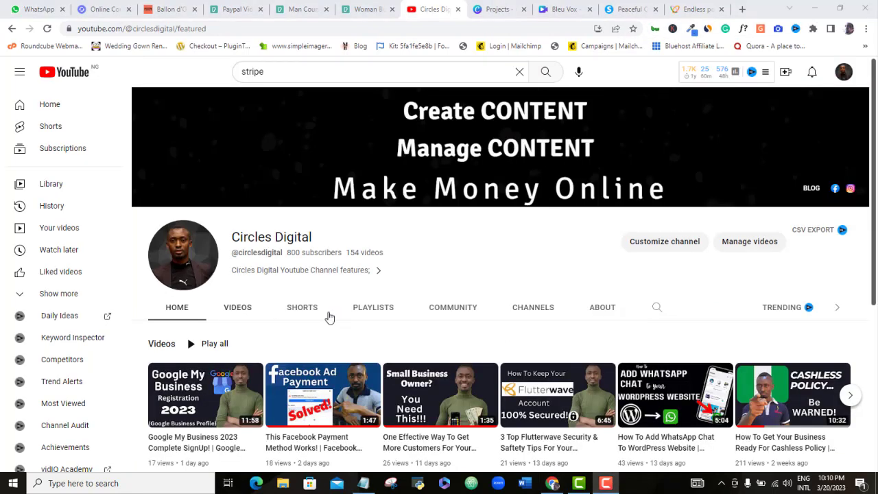
left_click(378, 314)
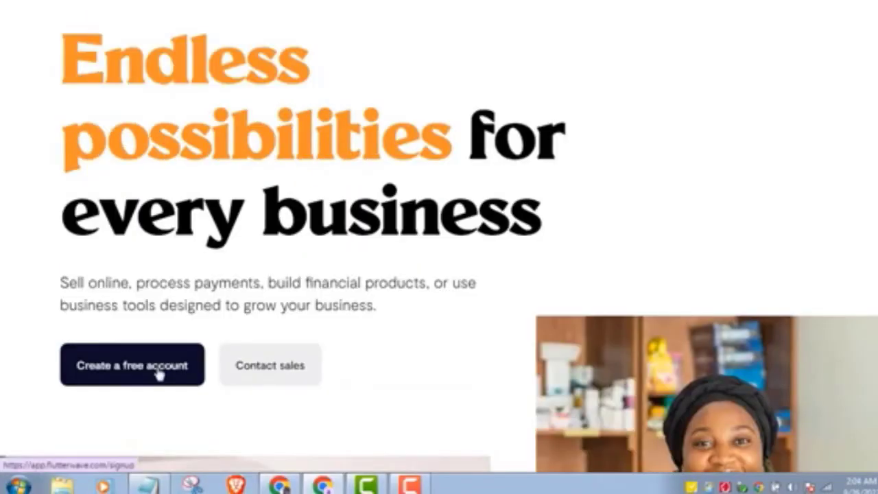
Register a free Flutterwave account by submitting the sign-up form with the account holder's details and the account password
left_click(157, 372)
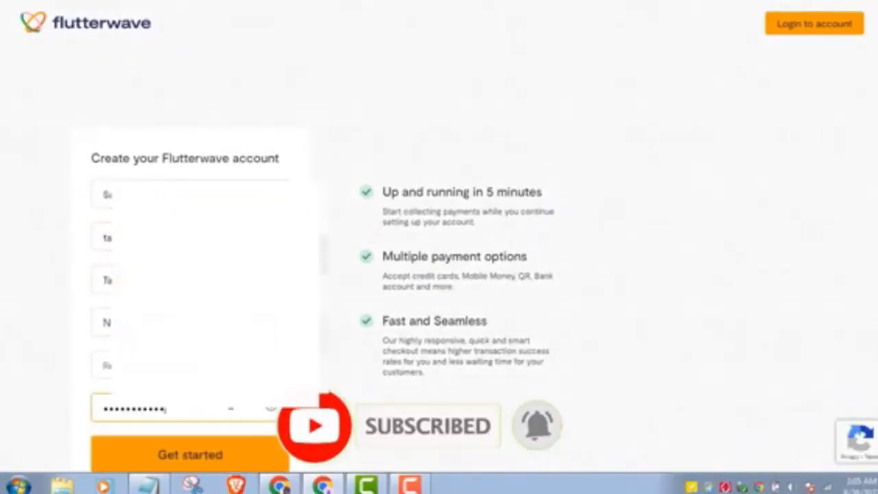
scroll(198, 386, "down", 1)
left_click(197, 386)
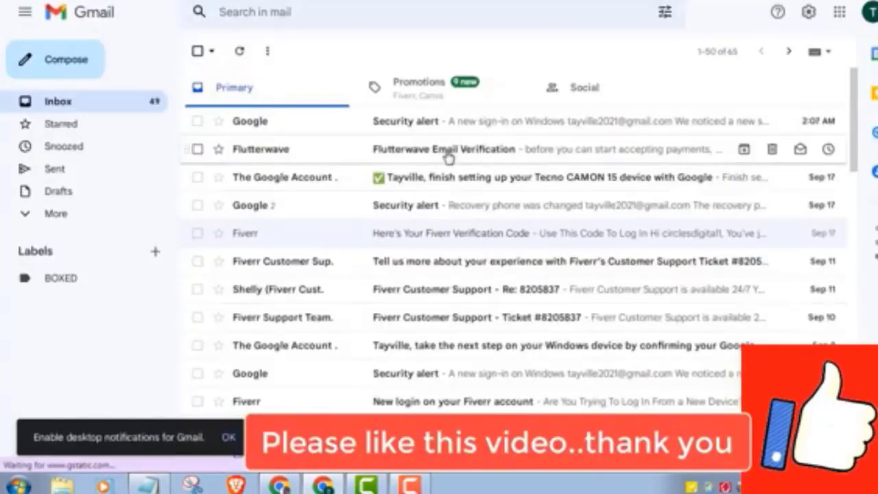
Verify the account's email through the Flutterwave Email Verification message in Gmail and review the available account types
left_click(447, 152)
left_click(567, 194)
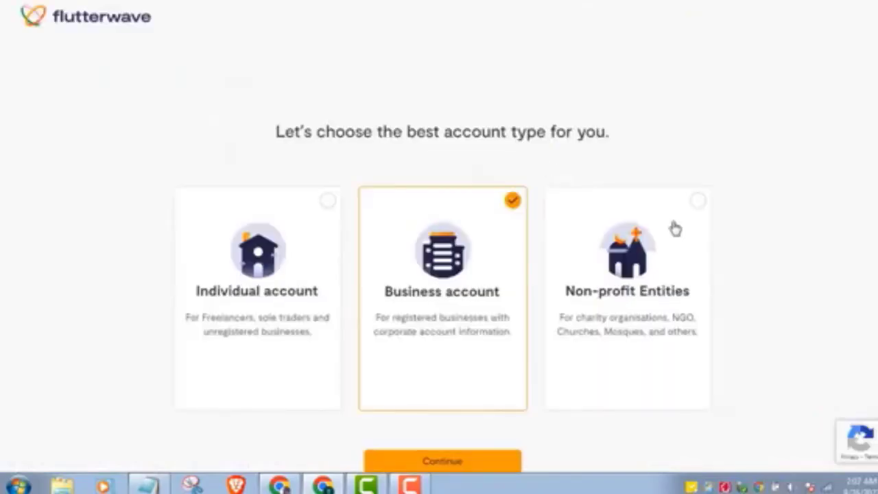
scroll(280, 304, "down", 1)
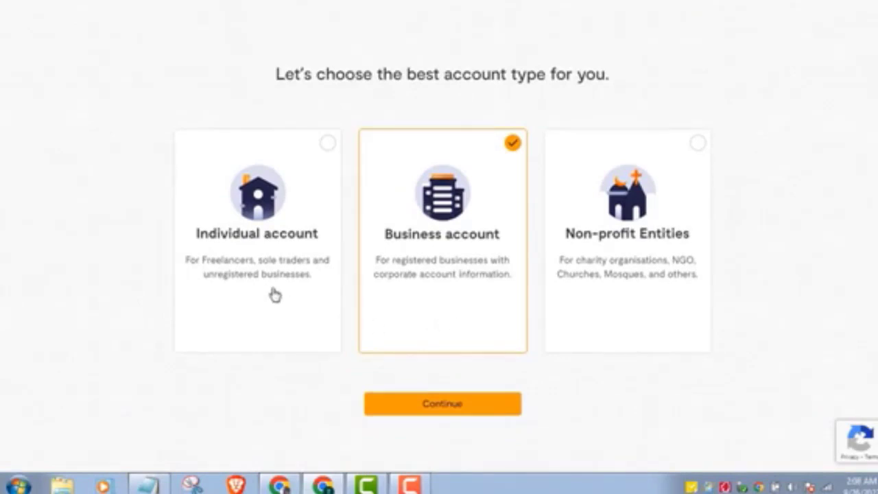
scroll(304, 189, "up", 1)
scroll(289, 282, "down", 1)
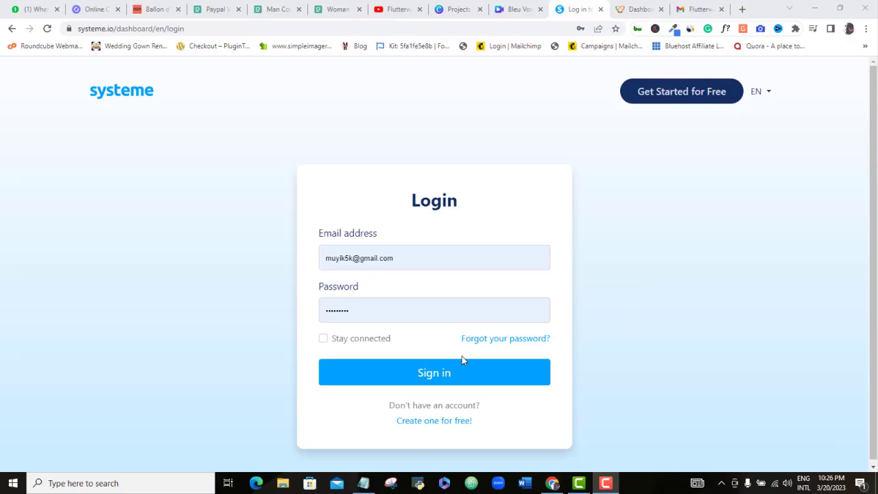
Sign in to systeme.io with the prefilled login details
left_click(449, 374)
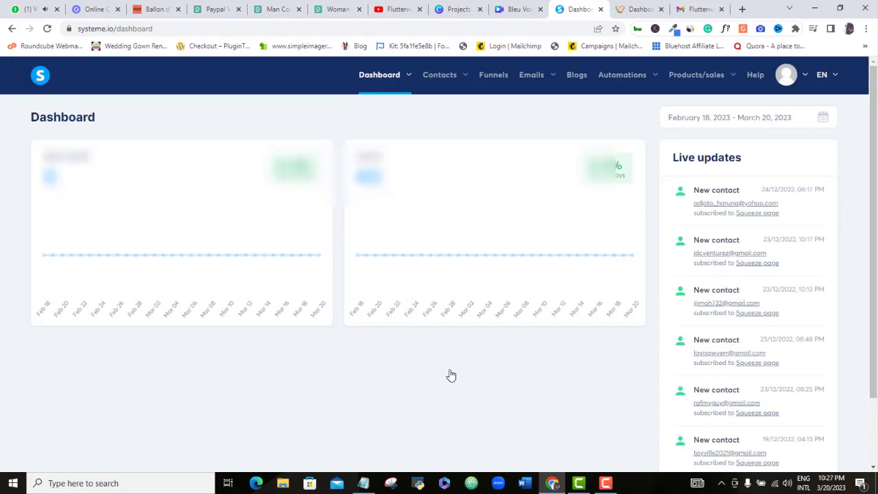
left_click(606, 483)
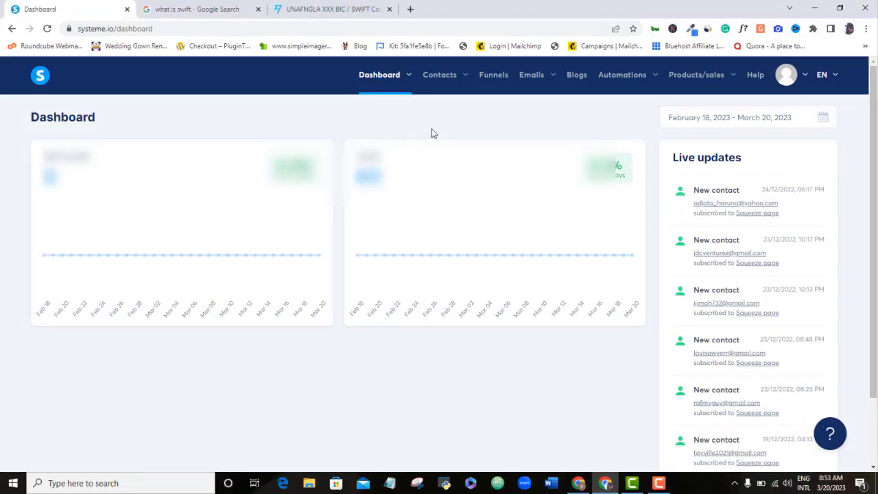
Open the payment gateways settings of the systeme.io account and start connecting Flutterwave
mouse_move(788, 78)
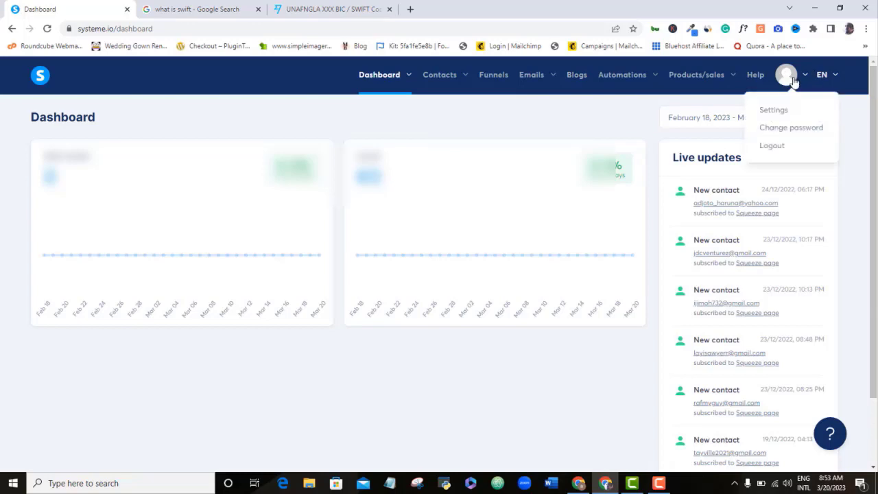
left_click(775, 111)
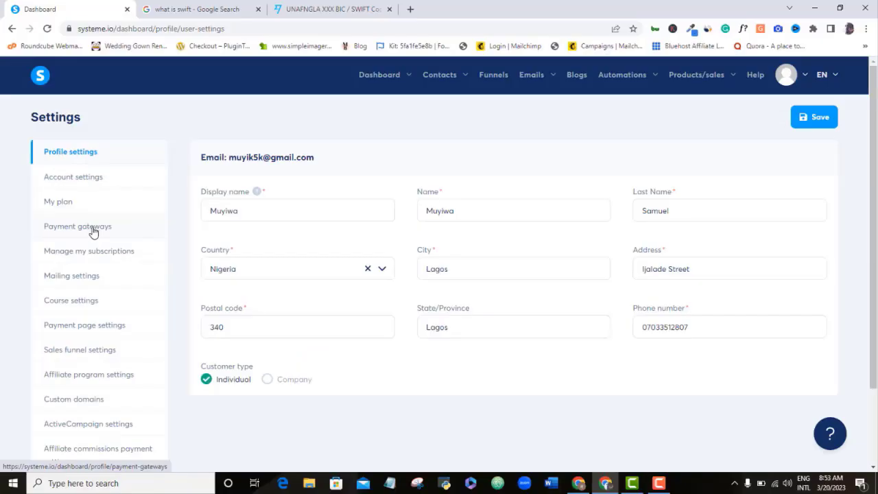
left_click(94, 232)
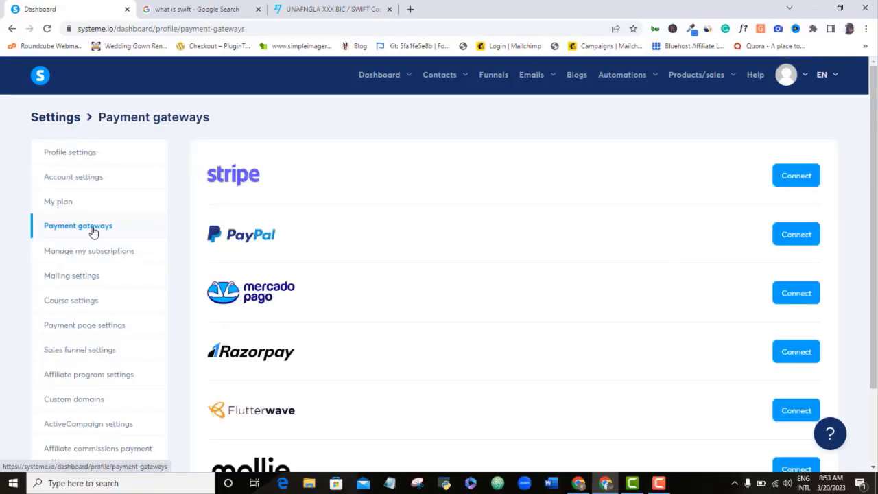
left_click_drag(876, 132, 875, 207)
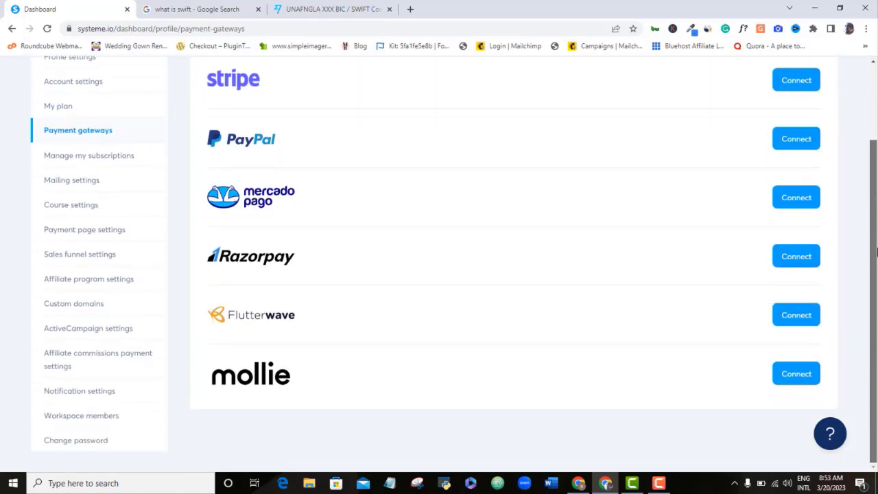
left_click(800, 320)
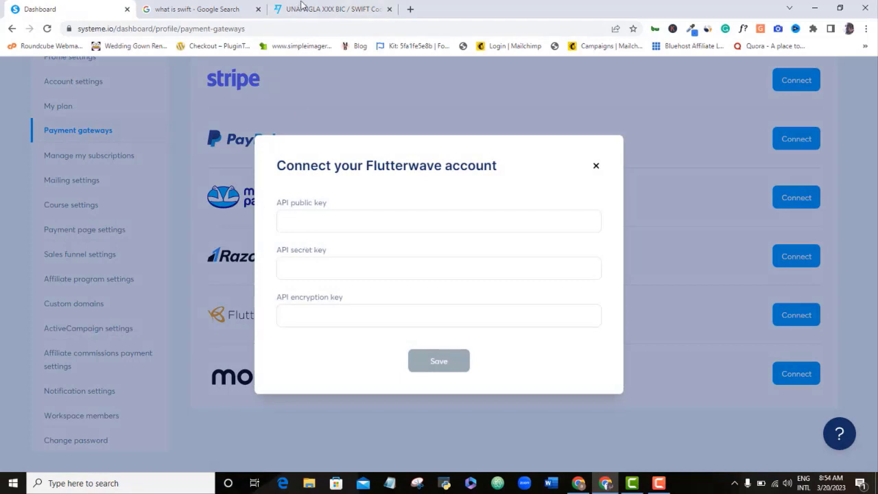
Load flutterwave.com/ng/ in a new tab and log in with the saved email and account password
left_click(411, 9)
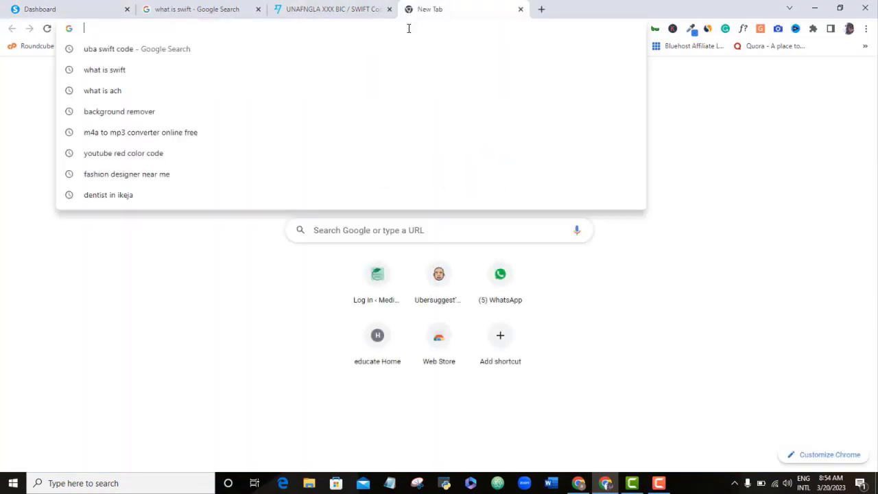
type("flutterwave.com/ng/")
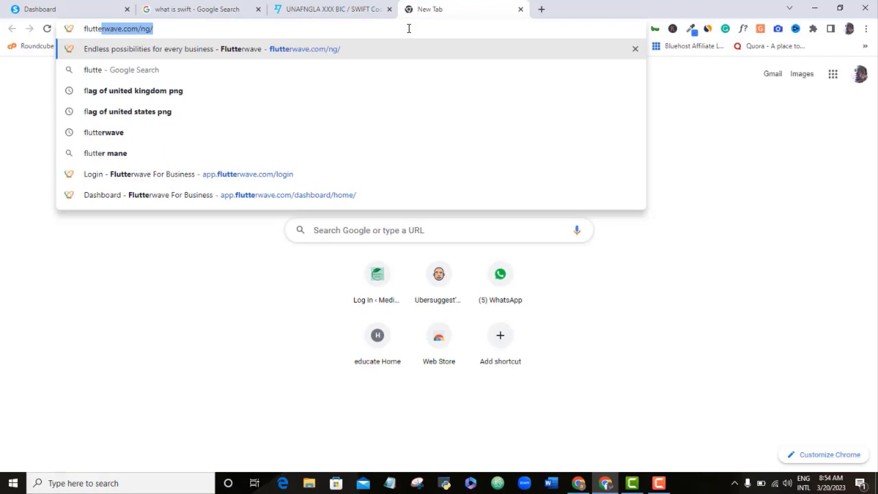
key("Return")
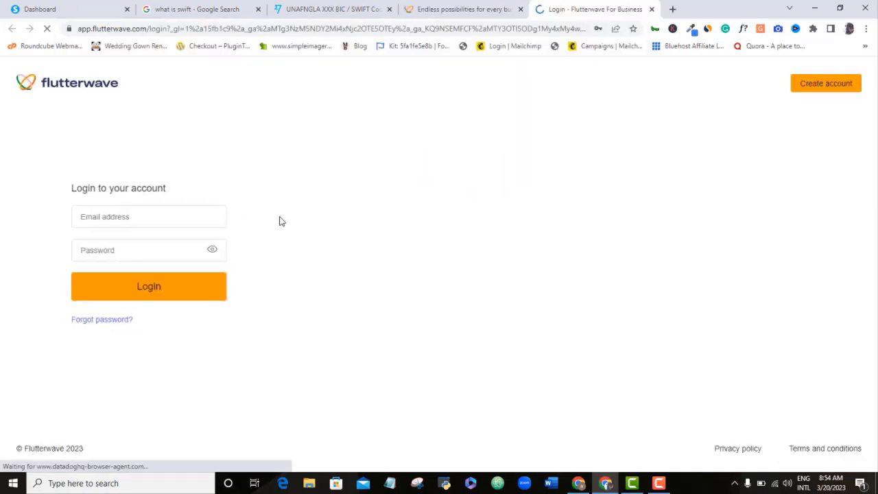
left_click(116, 252)
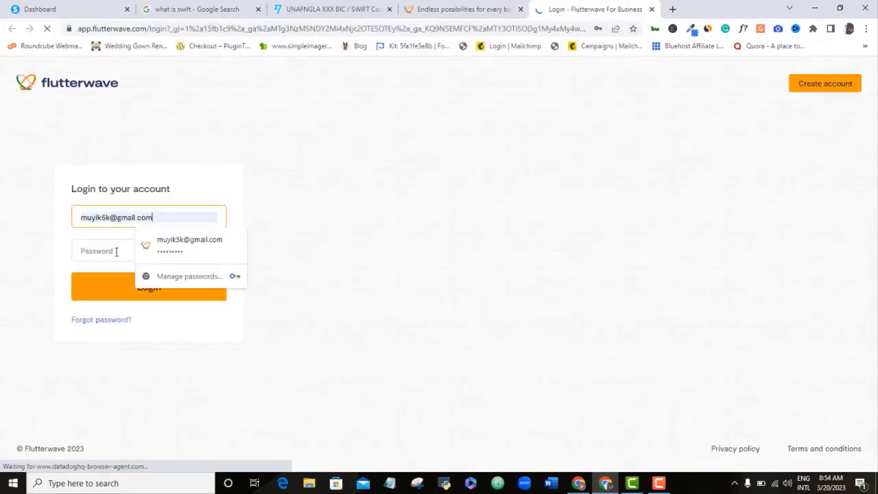
left_click(197, 249)
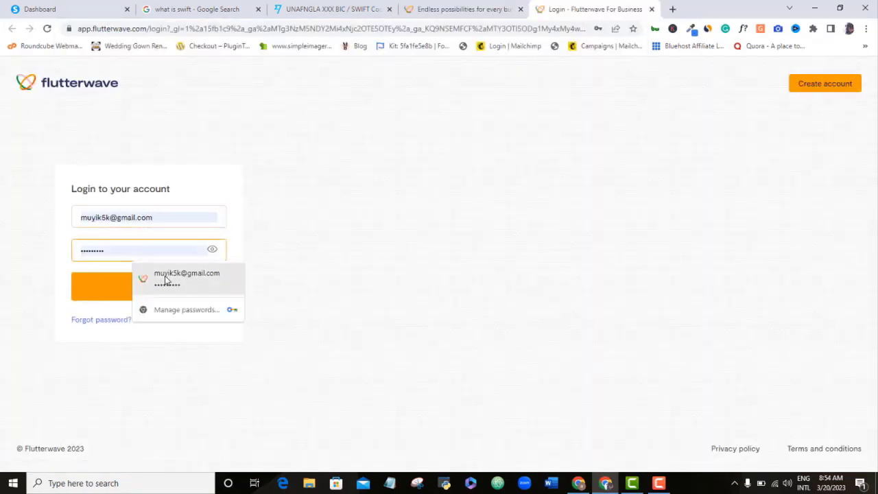
left_click(167, 289)
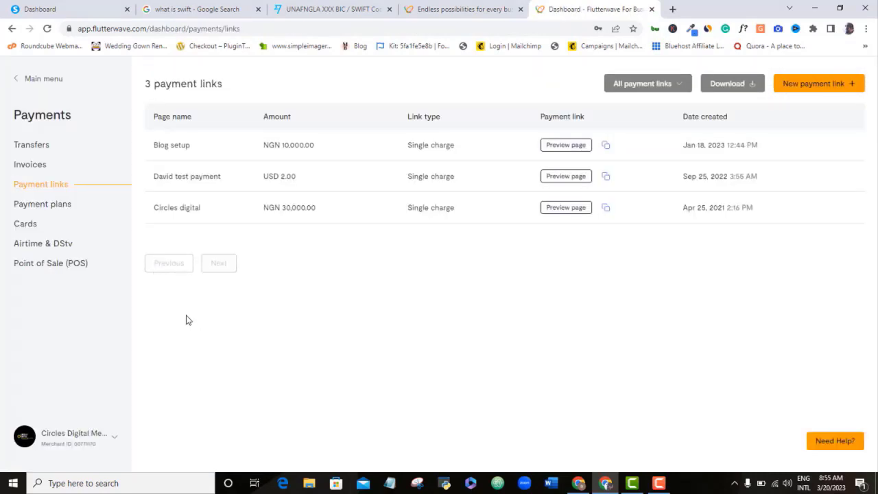
Open the live API keys page in the Flutterwave account settings
left_click(43, 81)
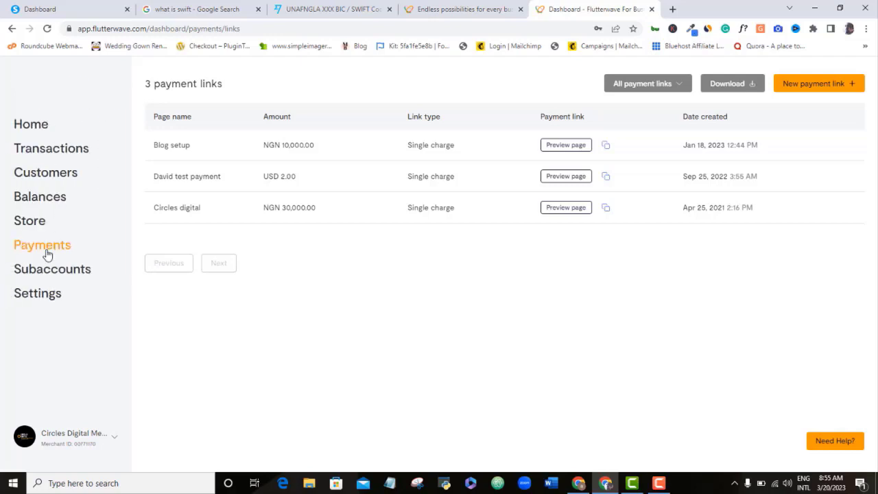
left_click(42, 295)
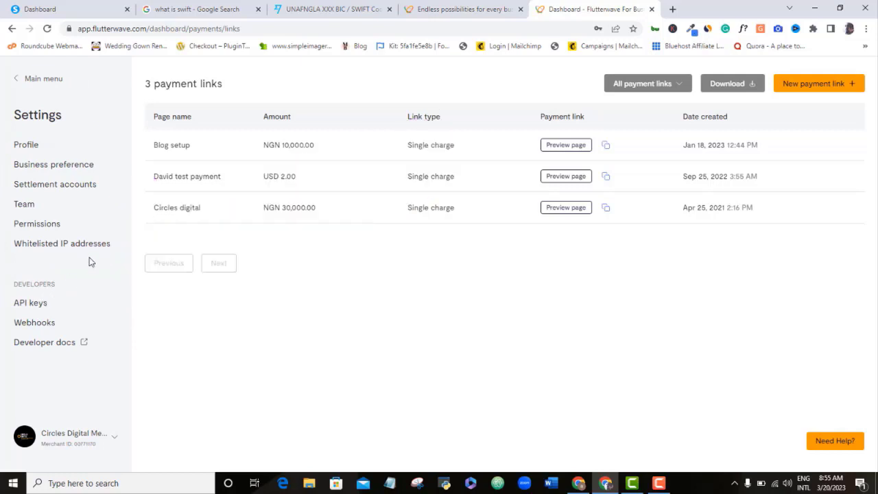
left_click(51, 308)
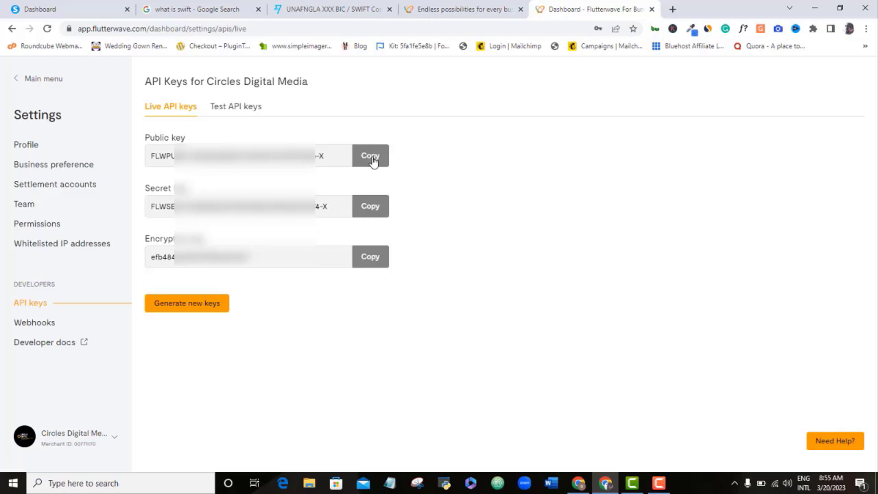
Copy the live public key from Flutterwave and paste it as the API public key in systeme.io's connection form
left_click(370, 158)
key("ctrl+1")
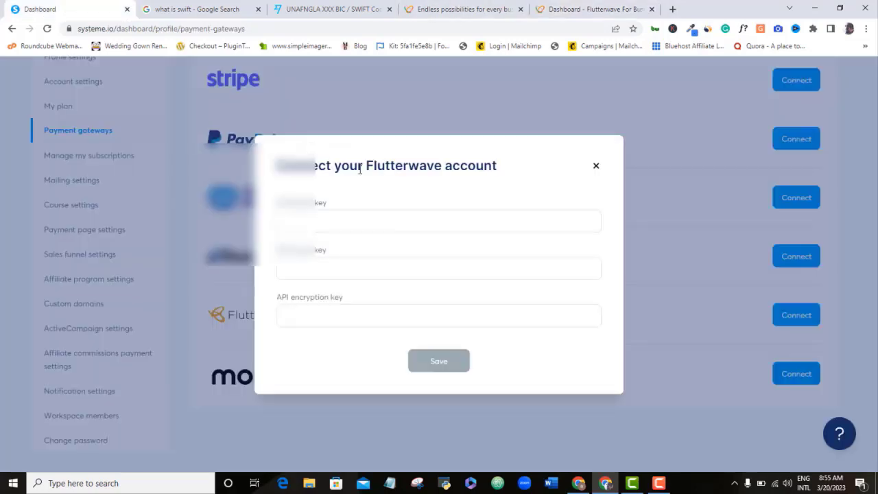
left_click(385, 222)
key("ctrl+v")
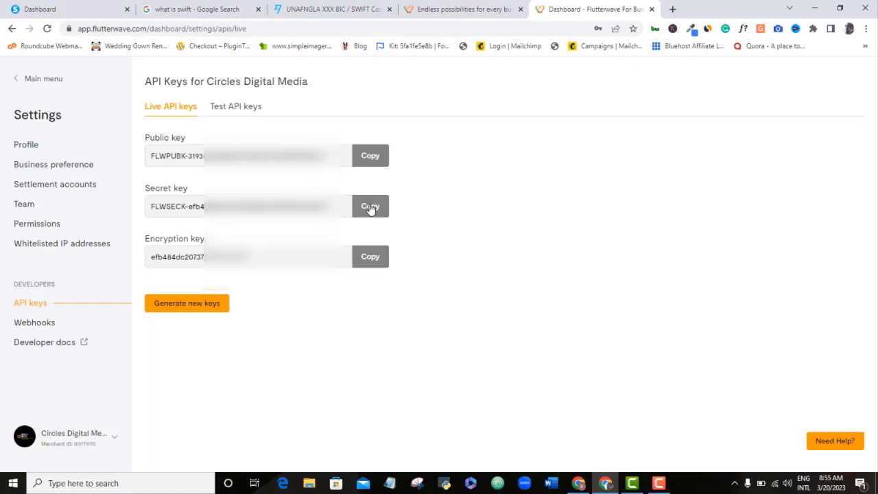
Copy the Flutterwave secret key and paste it as the API secret key in systeme.io's connection form
left_click(370, 208)
left_click(103, 8)
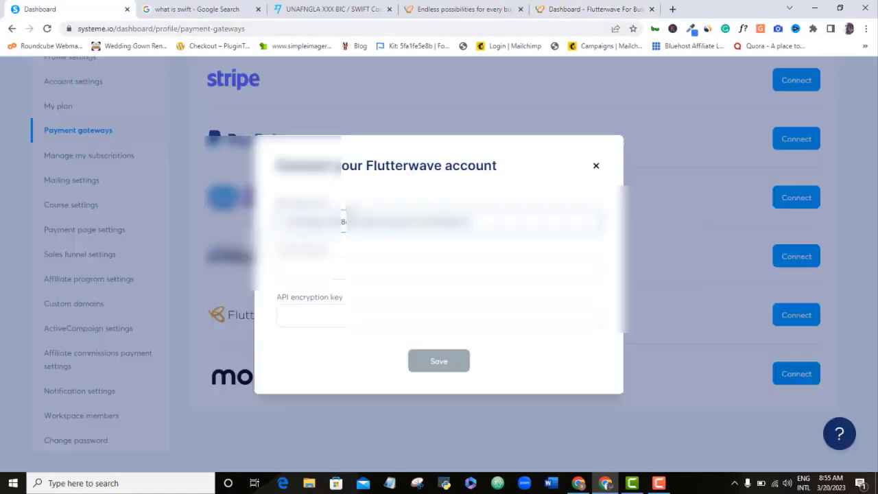
left_click(309, 269)
key("ctrl+v")
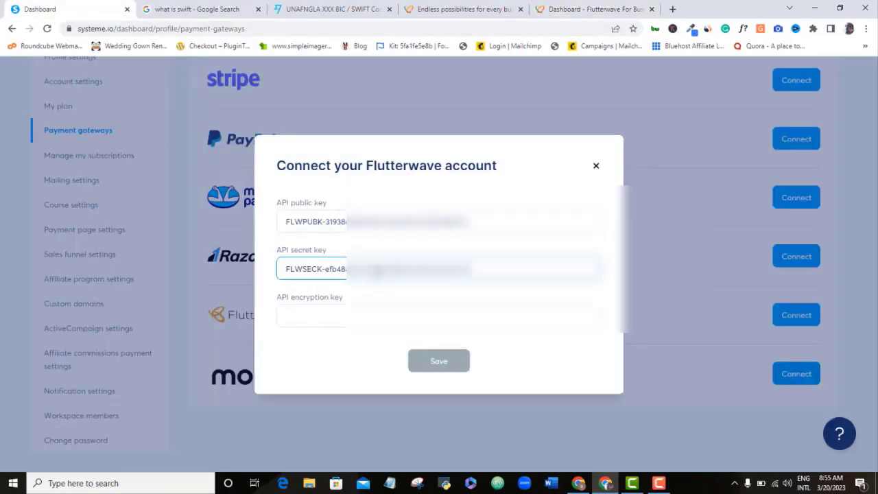
Copy the Flutterwave encryption key into systeme.io's API encryption key field and save the connection
left_click(594, 9)
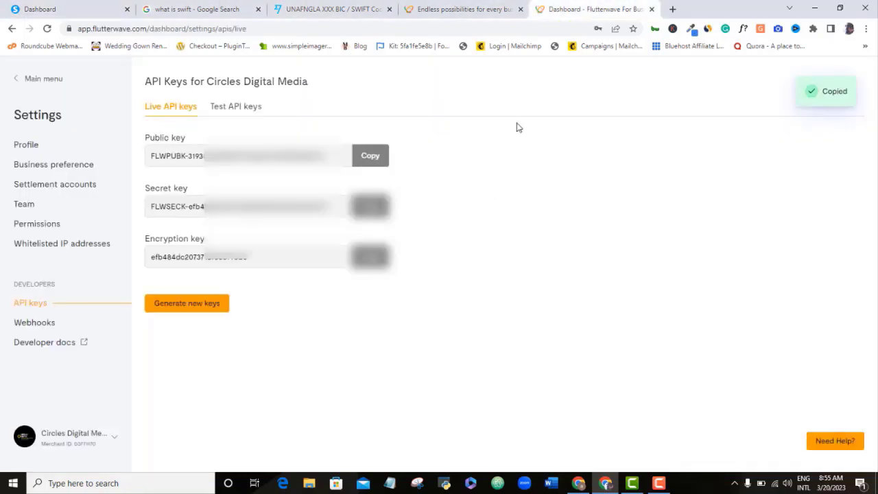
left_click(374, 265)
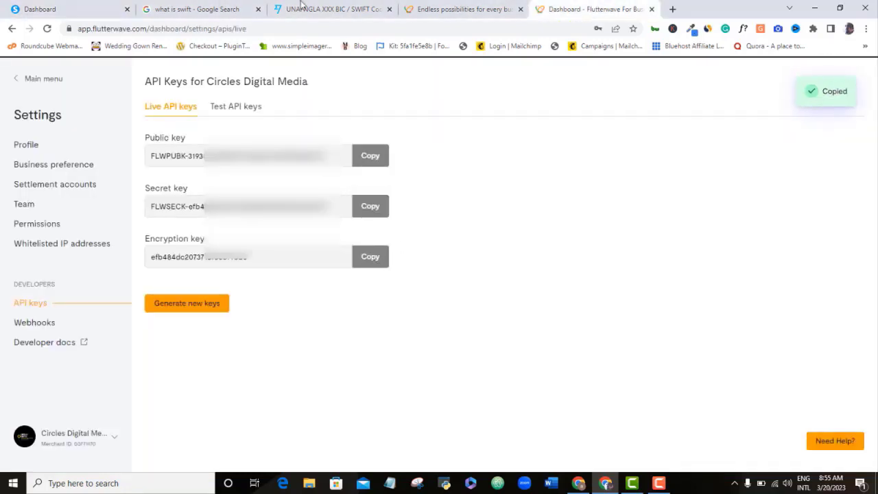
left_click(40, 9)
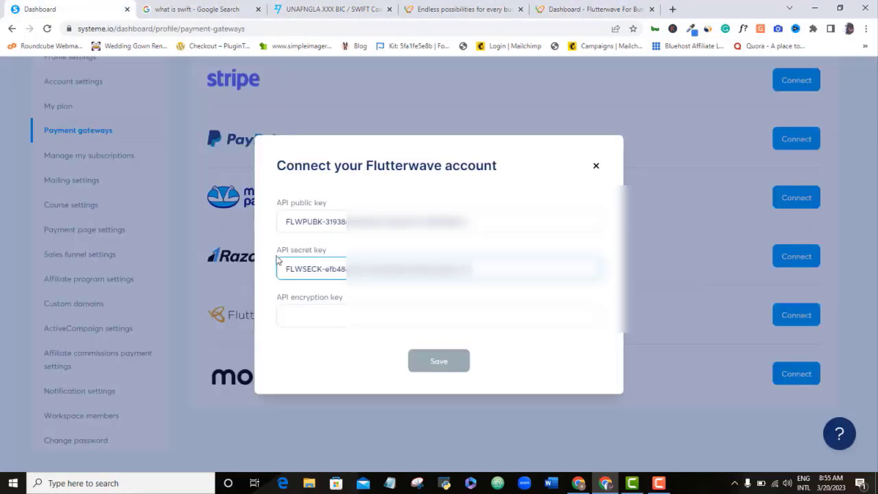
left_click(339, 312)
key("ctrl+v")
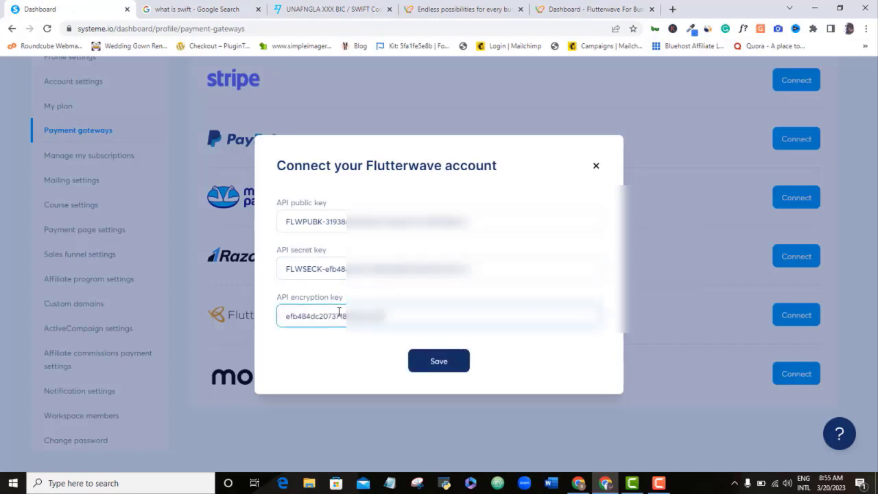
left_click(443, 368)
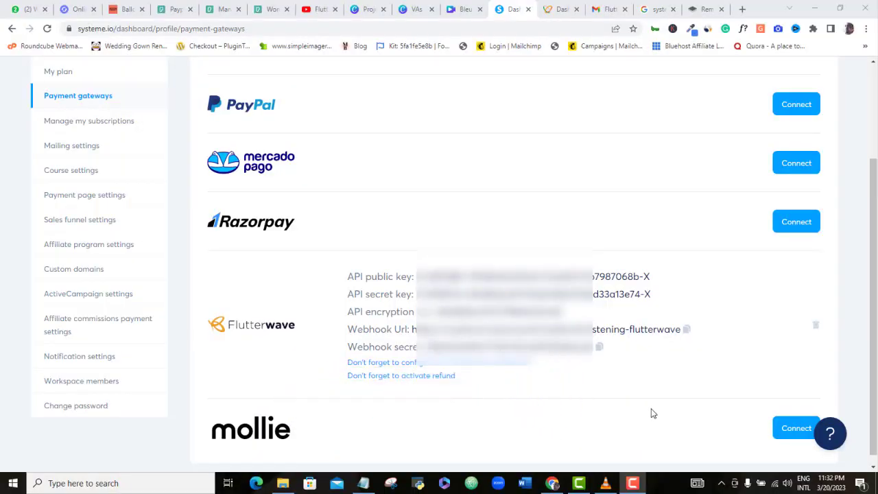
left_click(687, 330)
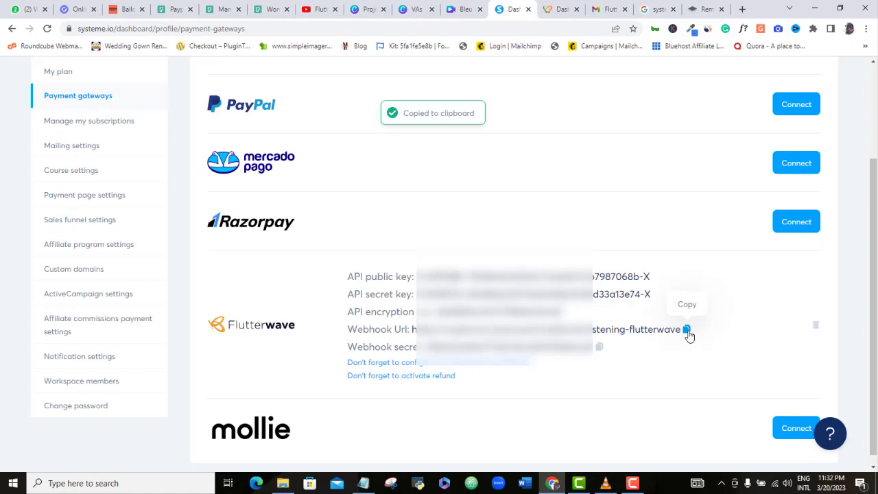
left_click(558, 12)
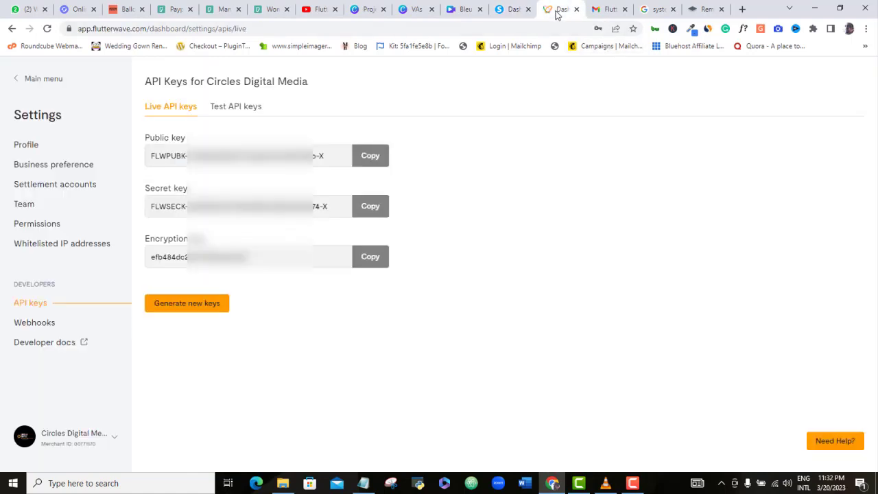
key("ctrl+shift+Tab")
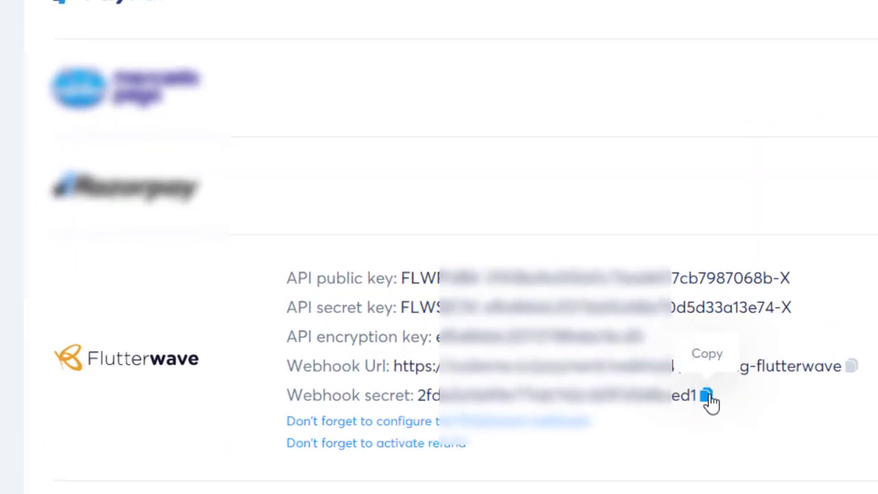
Copy the Flutterwave webhook secret from systeme.io and paste it as the secret hash in Flutterwave's live webhooks settings
left_click(707, 396)
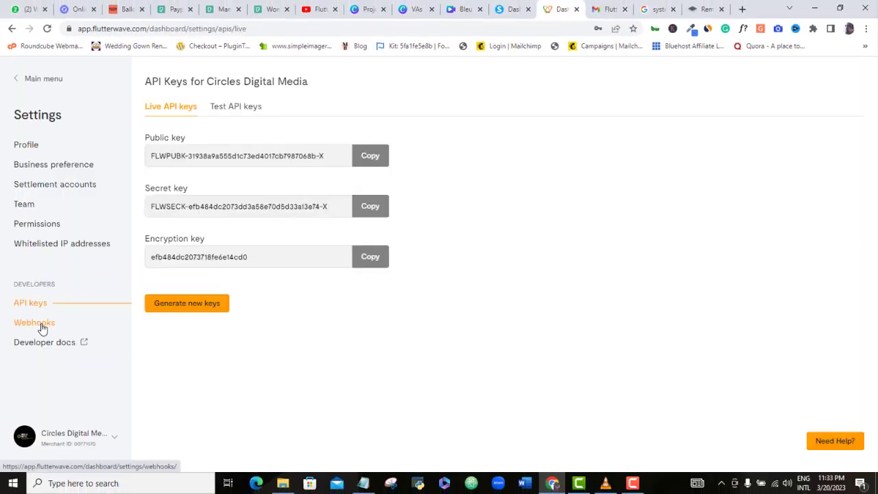
left_click(34, 323)
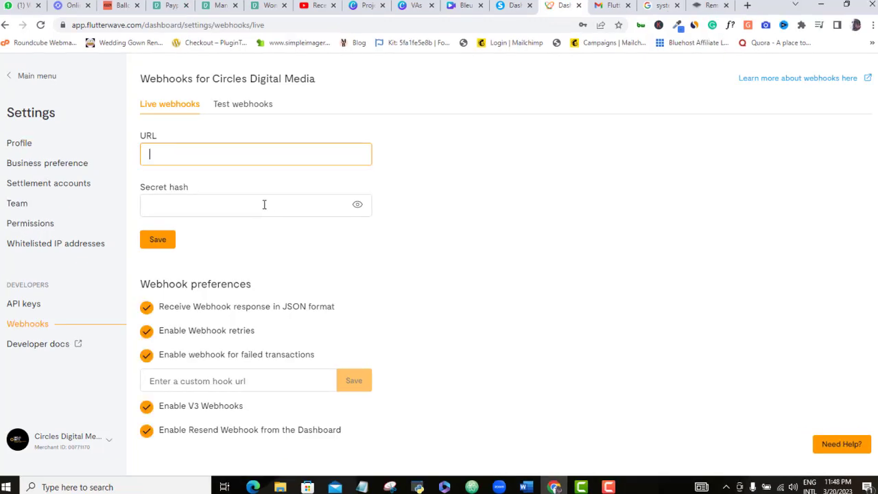
left_click(264, 205)
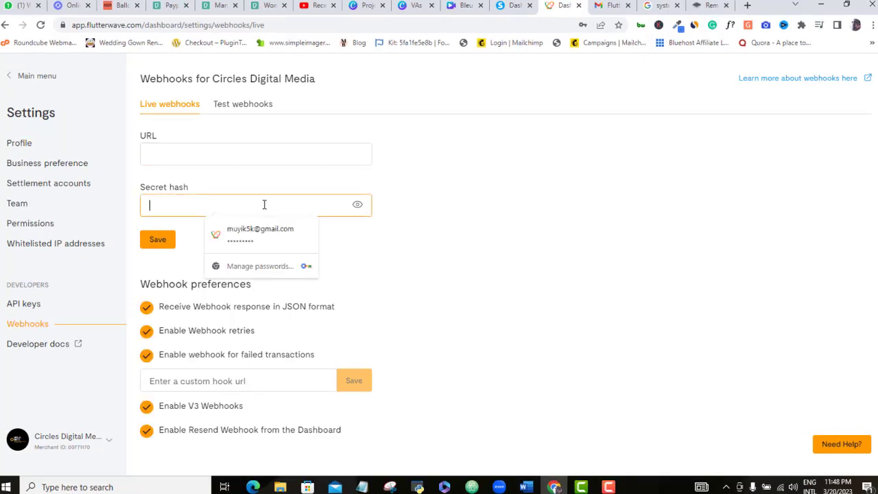
key("ctrl+v")
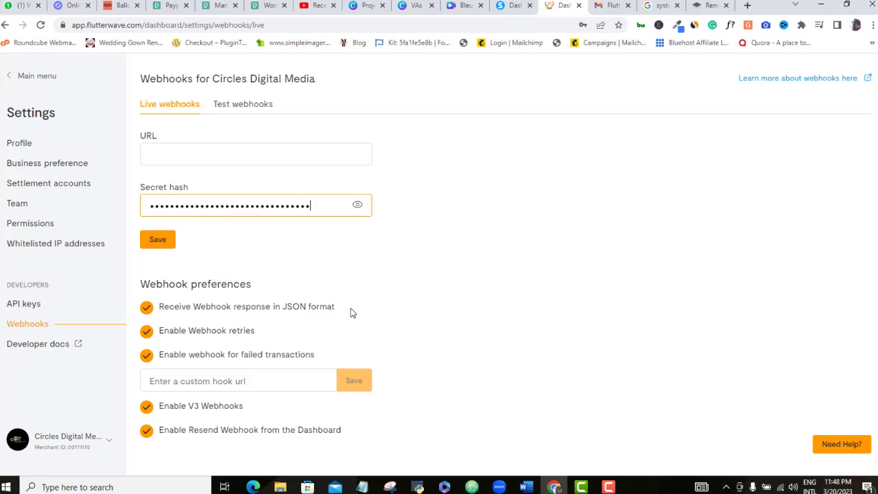
Copy the webhook URL from systeme.io into the URL field of Flutterwave's live webhooks and save the webhook details
left_click(513, 5)
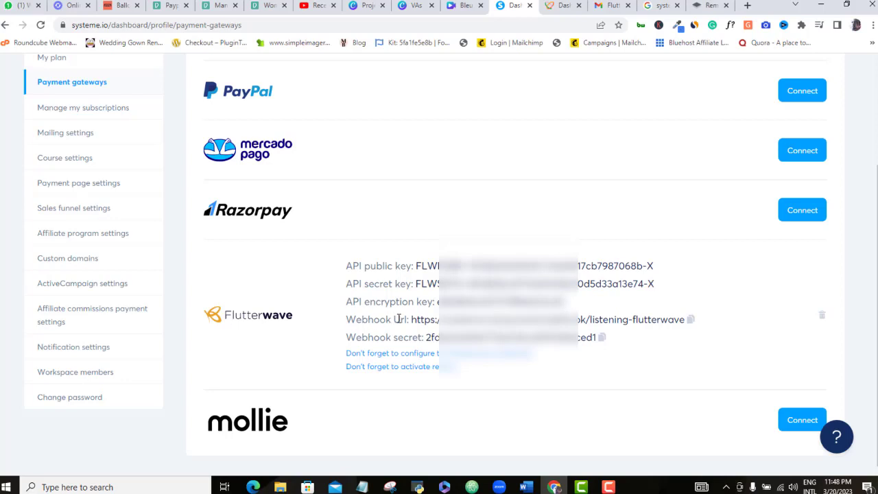
left_click(691, 320)
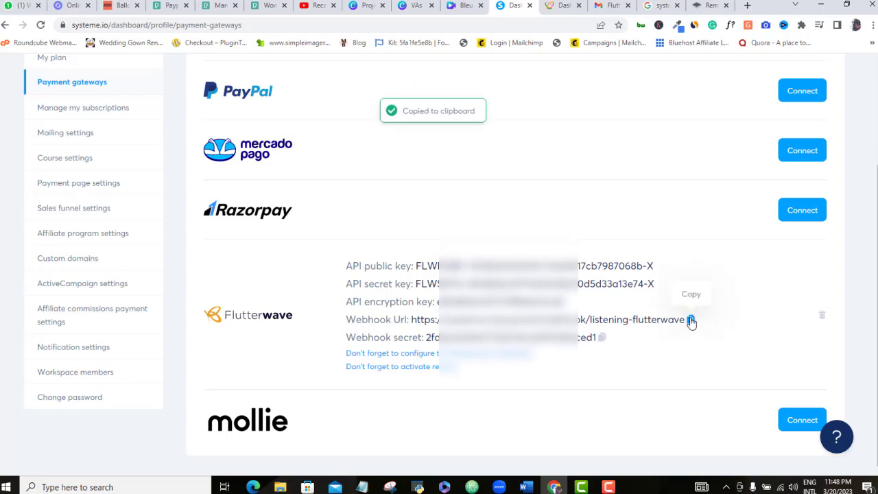
left_click(560, 6)
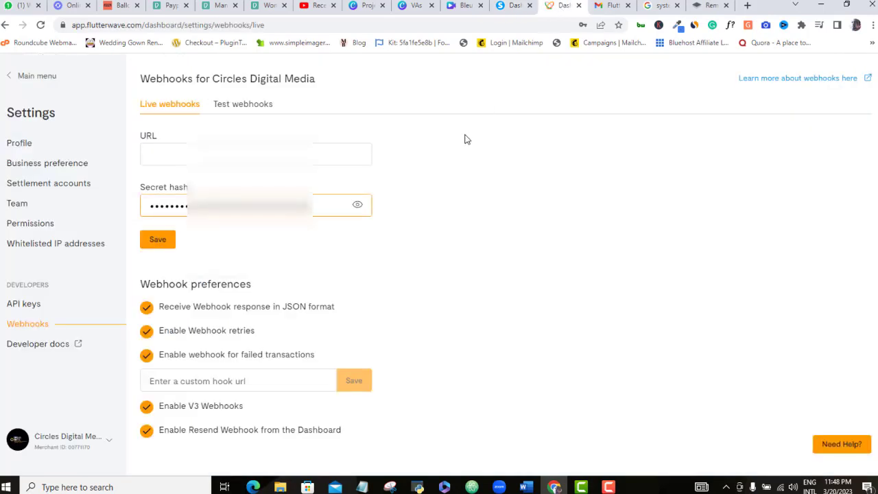
left_click(335, 153)
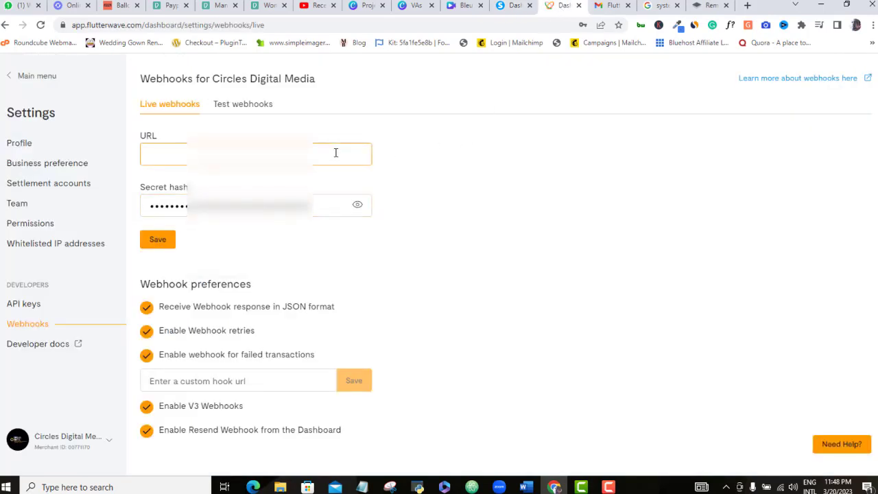
key("ctrl+v")
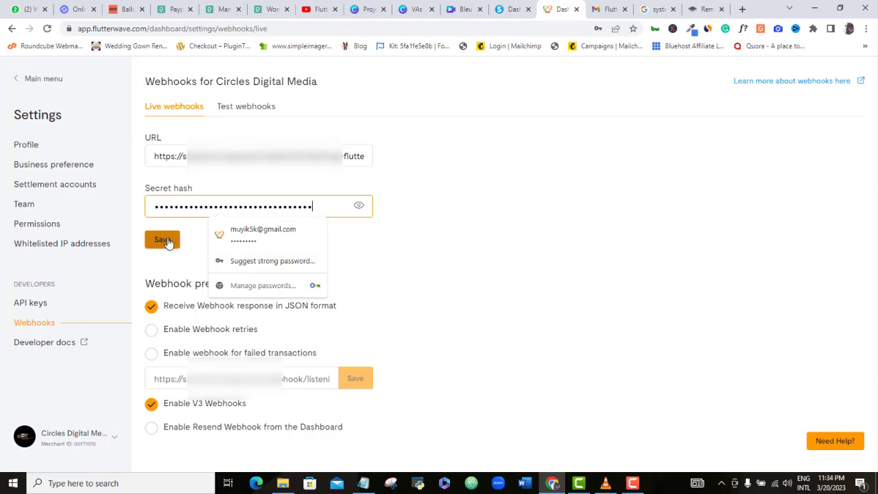
left_click(163, 241)
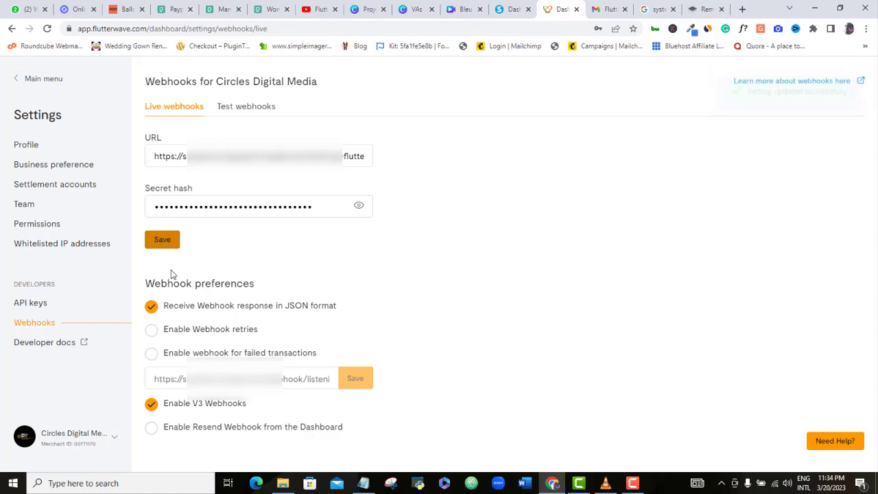
Enable webhook retries and webhooks for failed transactions in Flutterwave, using the webhook URL copied from systeme.io as the custom hook URL
left_click(154, 330)
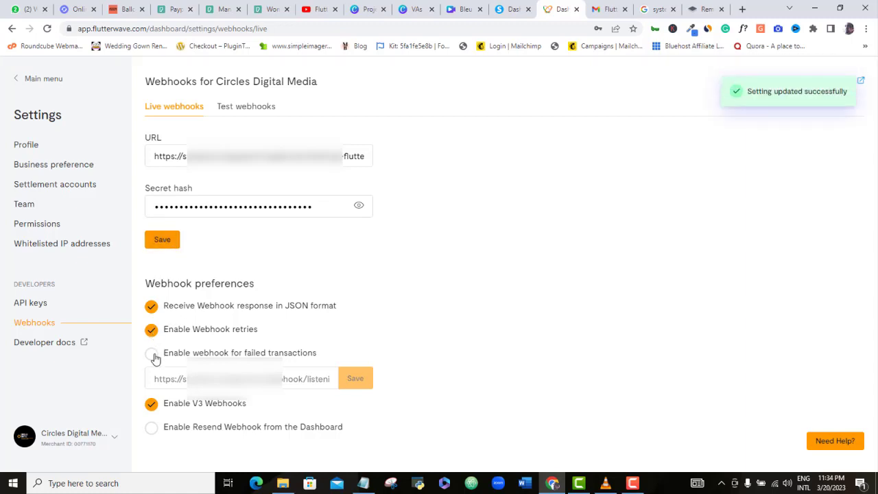
left_click(154, 355)
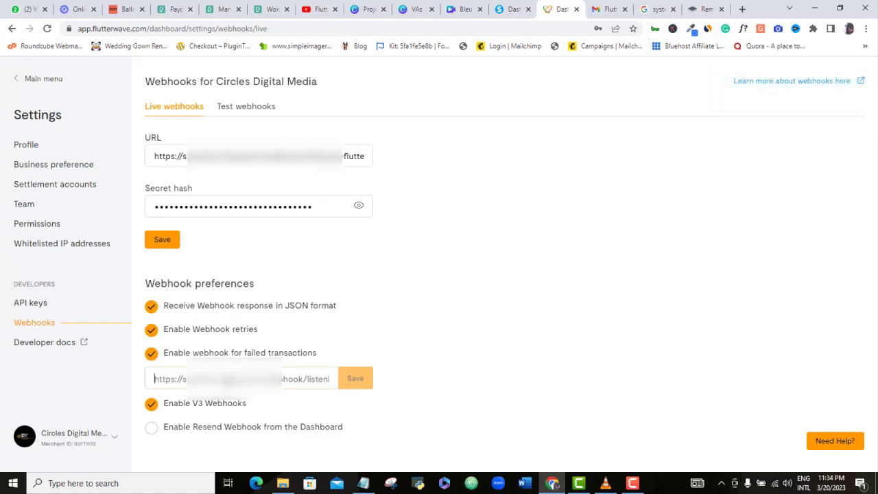
left_click(230, 378)
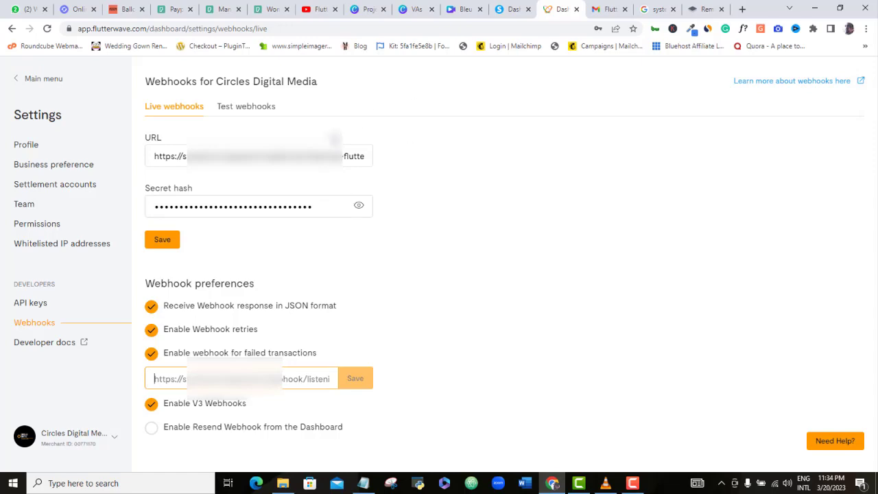
left_click(514, 9)
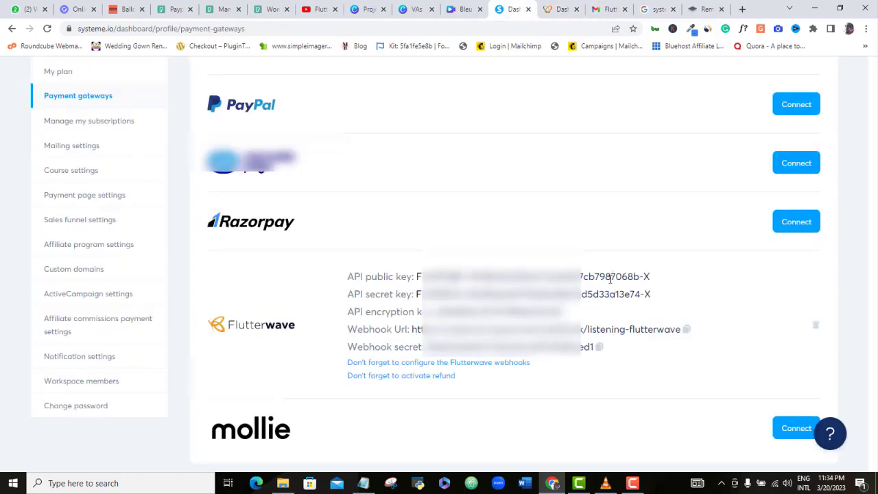
left_click(687, 329)
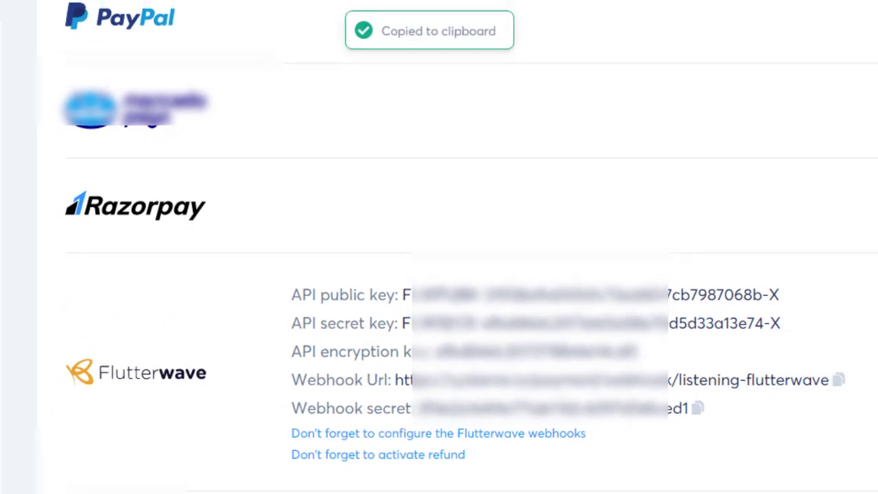
left_click(562, 9)
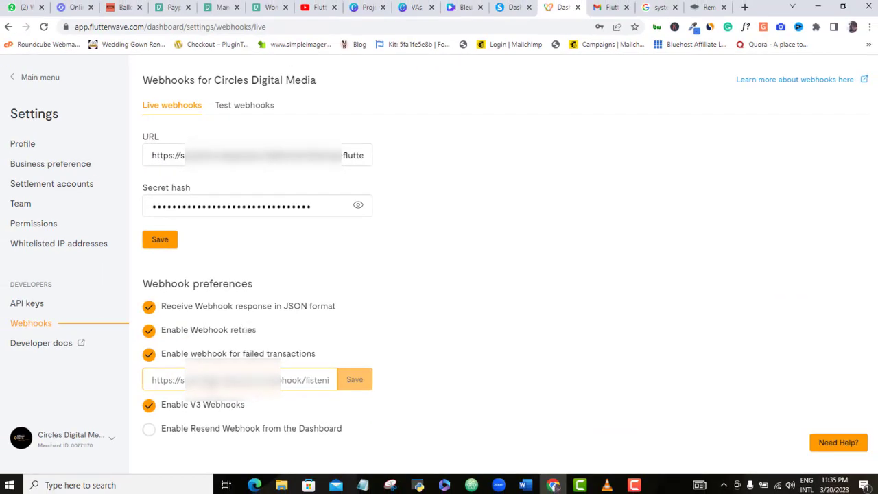
key("ctrl+a")
key("ctrl+v")
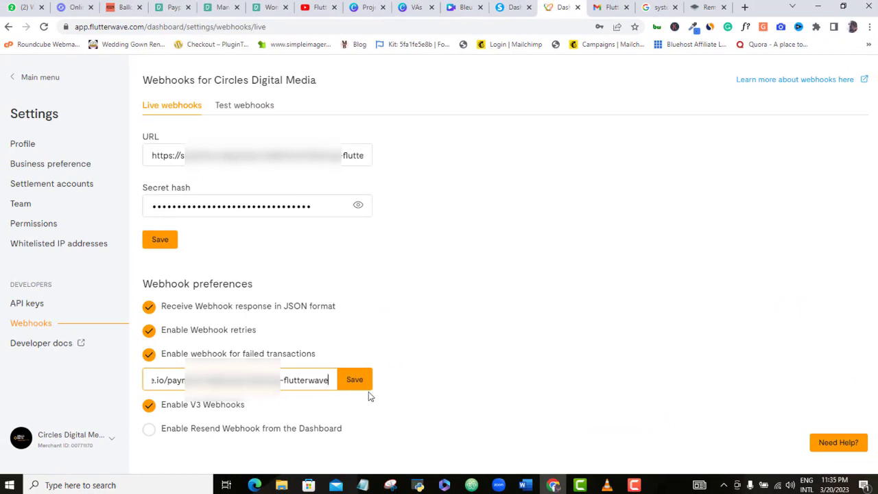
Enable Resend Webhook from the Dashboard and save both the custom hook URL and the live webhook details
left_click(153, 433)
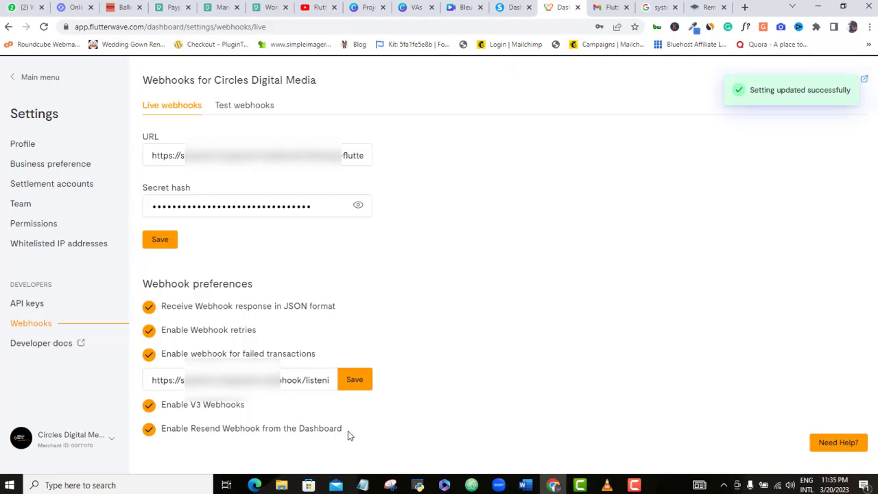
left_click(358, 384)
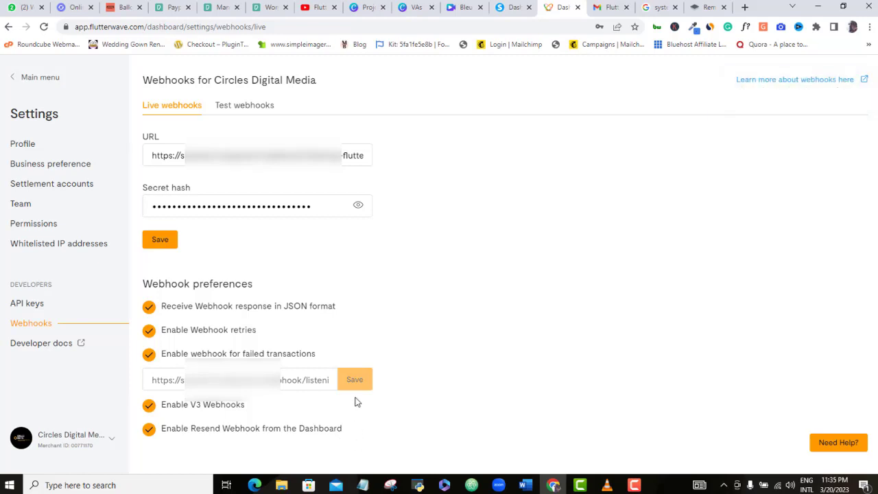
left_click(162, 248)
Switch to systeme.io and reload the Payment gateways page to check the Flutterwave connection details
key("ctrl+shift+Tab")
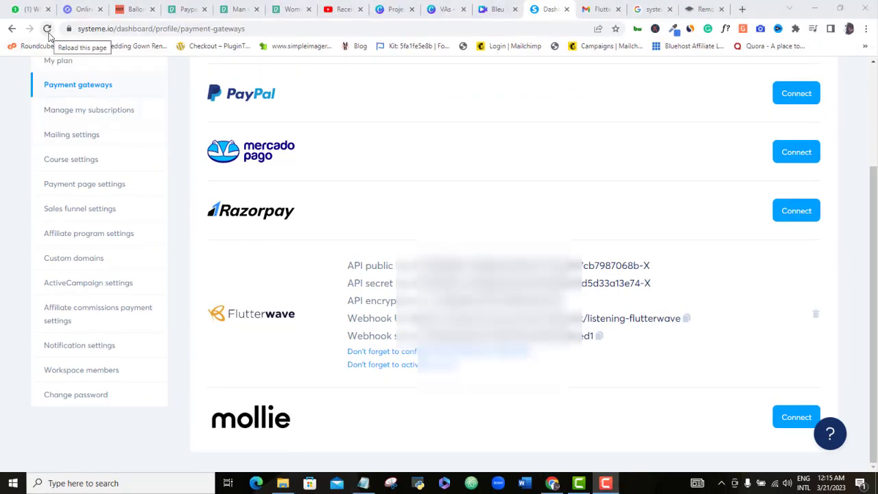
left_click(47, 32)
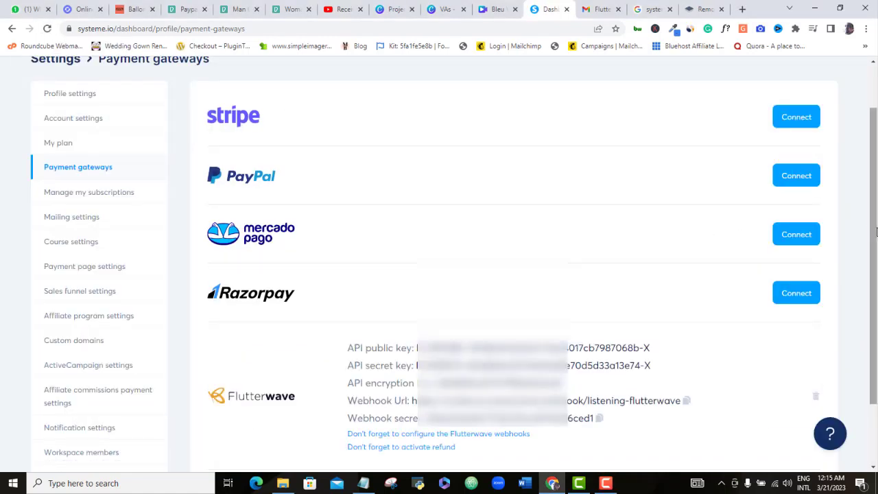
left_click_drag(871, 218, 875, 294)
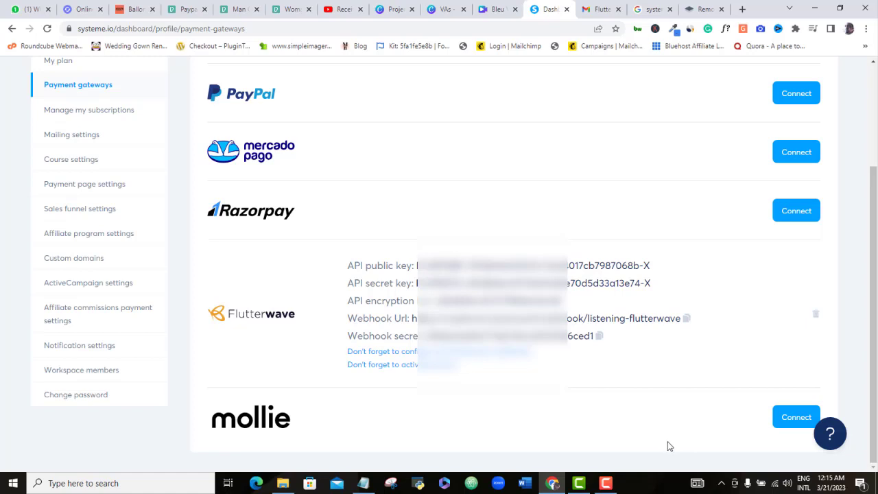
left_click(606, 484)
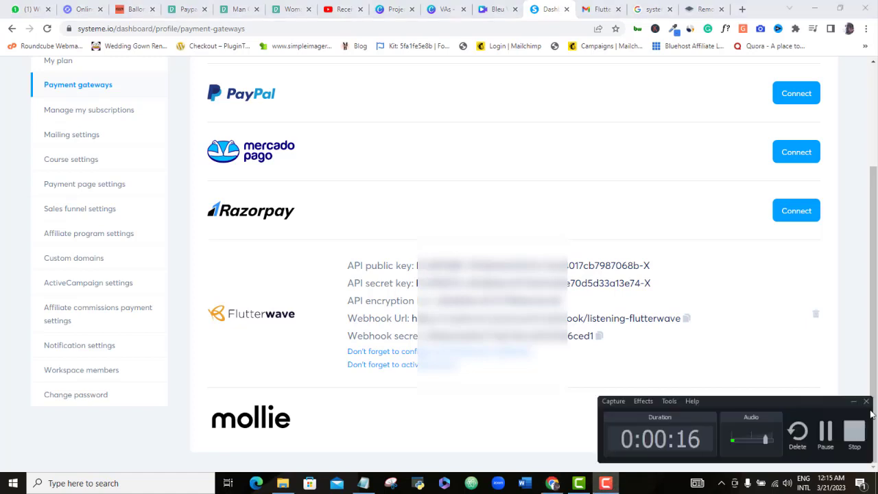
left_click(860, 430)
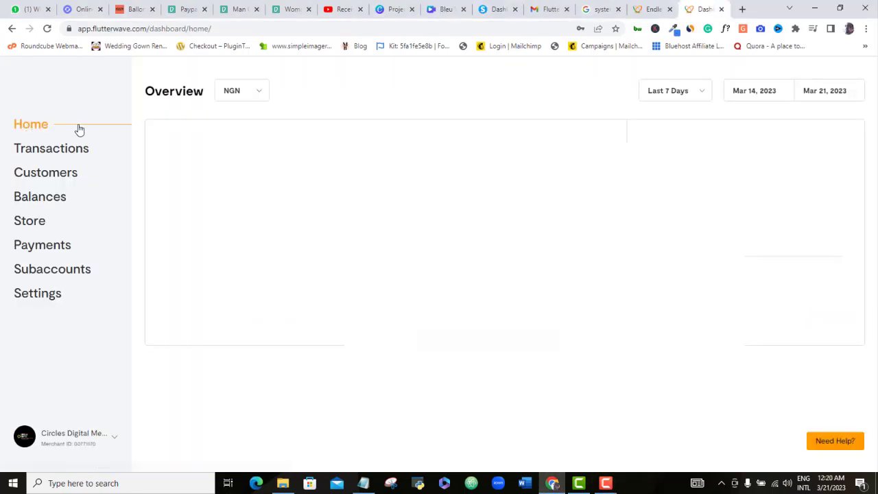
Open the Balance page of the Flutterwave account to view its balances
left_click(58, 199)
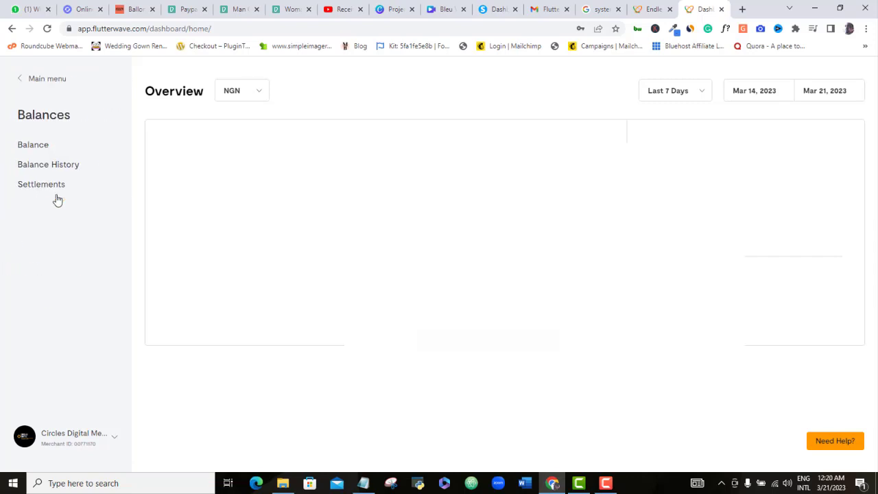
left_click(35, 156)
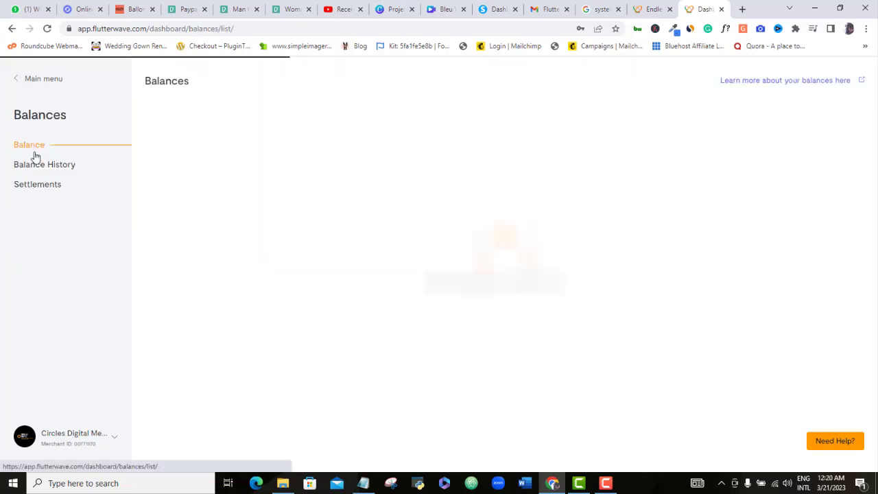